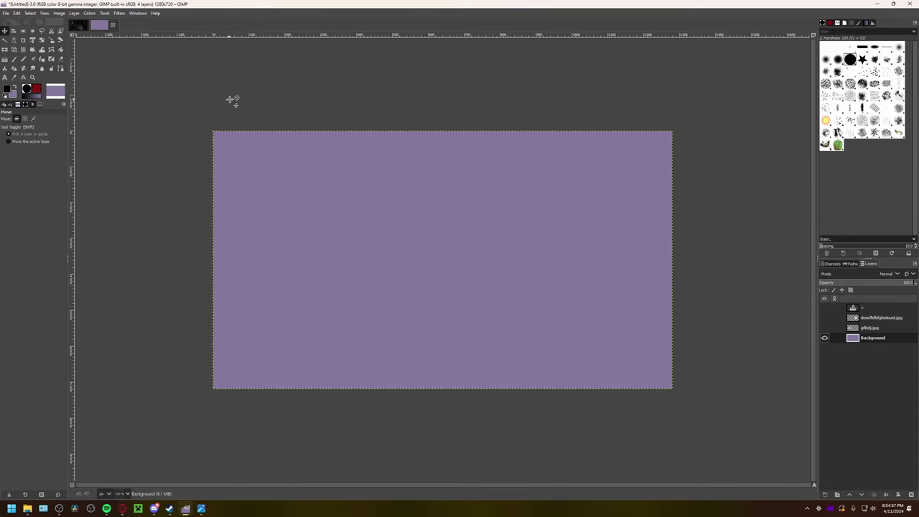
Step: Turn on visibility of the computer keyboard, equals sign and piano keyboard layers
click(826, 328)
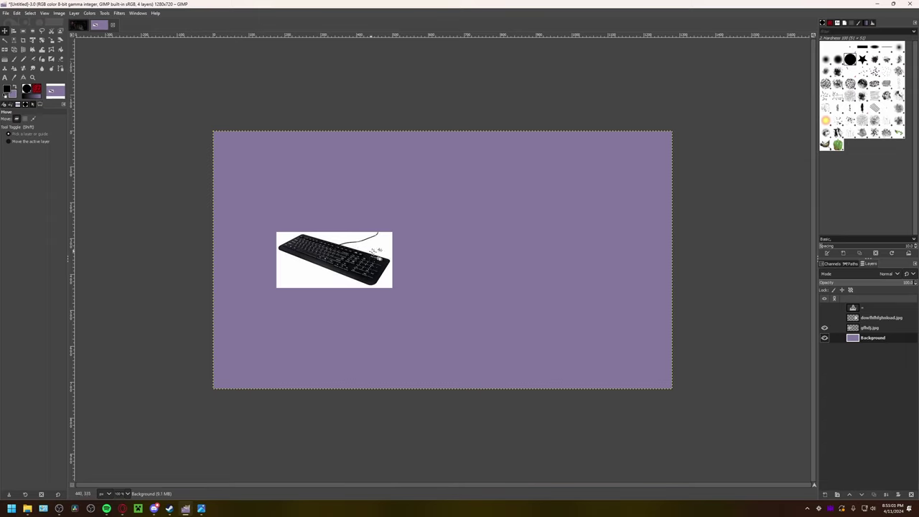
click(825, 318)
click(824, 307)
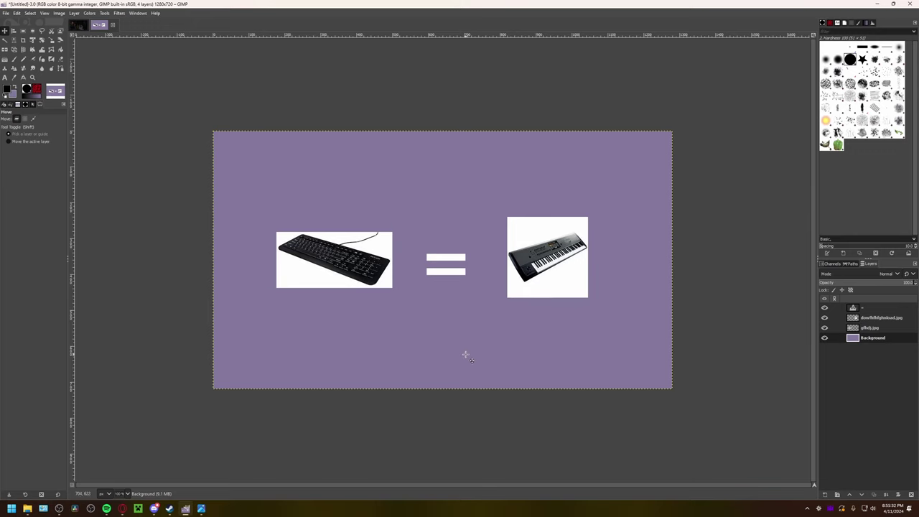
scroll(467, 352, up, 3)
scroll(474, 350, down, 1)
scroll(474, 350, down, 1)
scroll(473, 349, down, 1)
scroll(473, 350, up, 1)
scroll(478, 359, down, 1)
scroll(478, 336, down, 1)
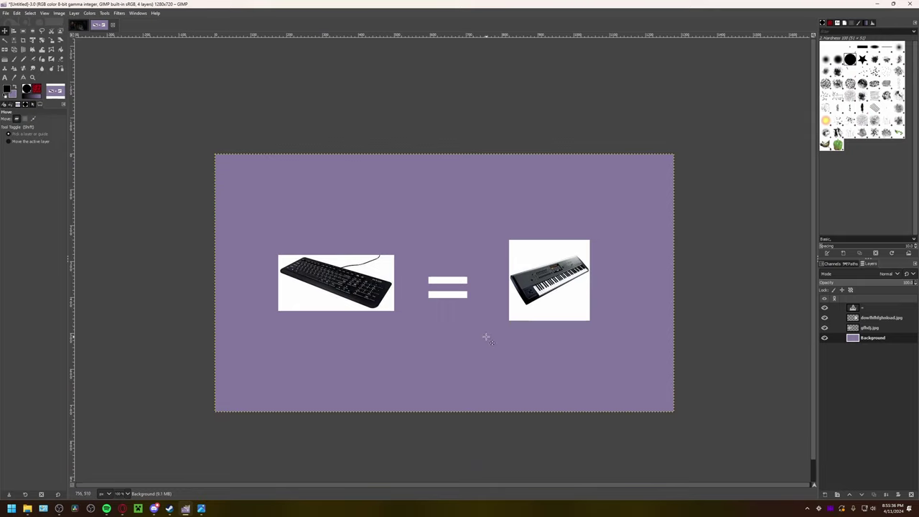
Step: Make the gfhdj.jpg keyboard layer active and bring up the Filters menu
click(880, 318)
click(104, 13)
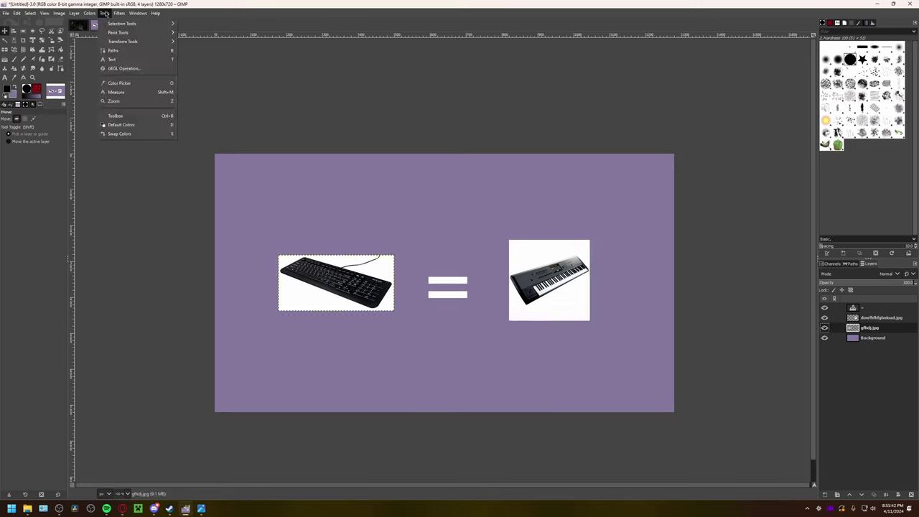